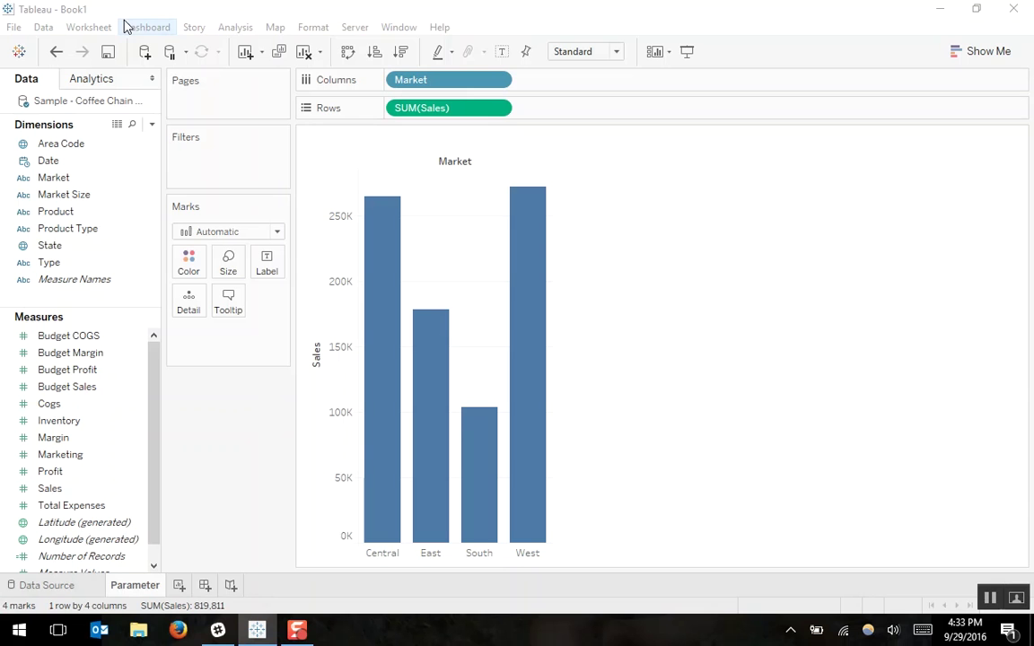
Create a parameter named 'Choose Sum of Profit or Sum of Sales' with List allowable values.
click(150, 124)
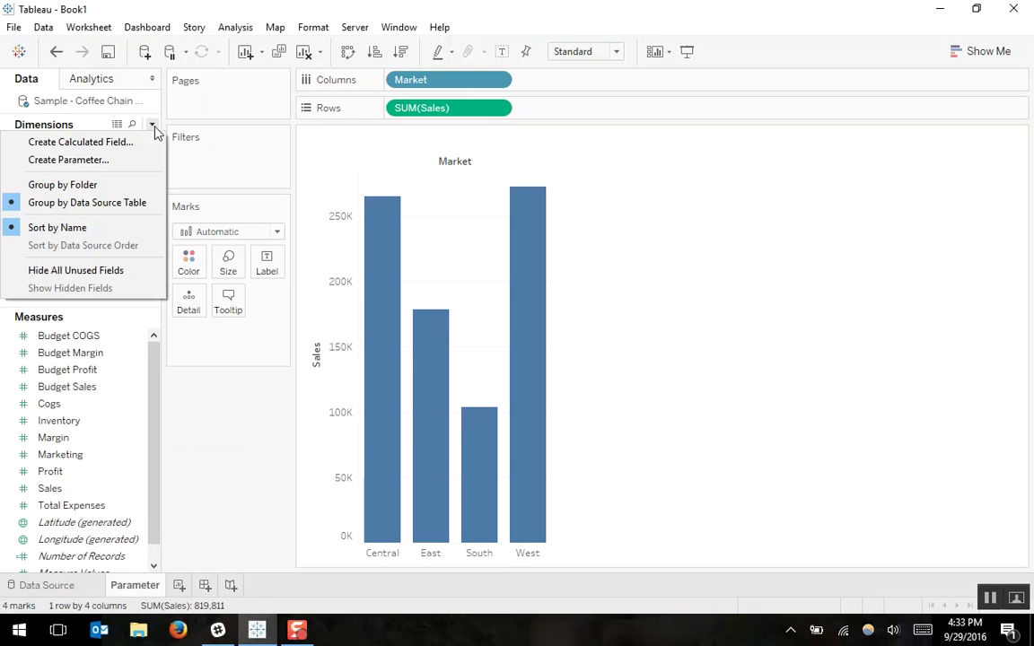
click(74, 161)
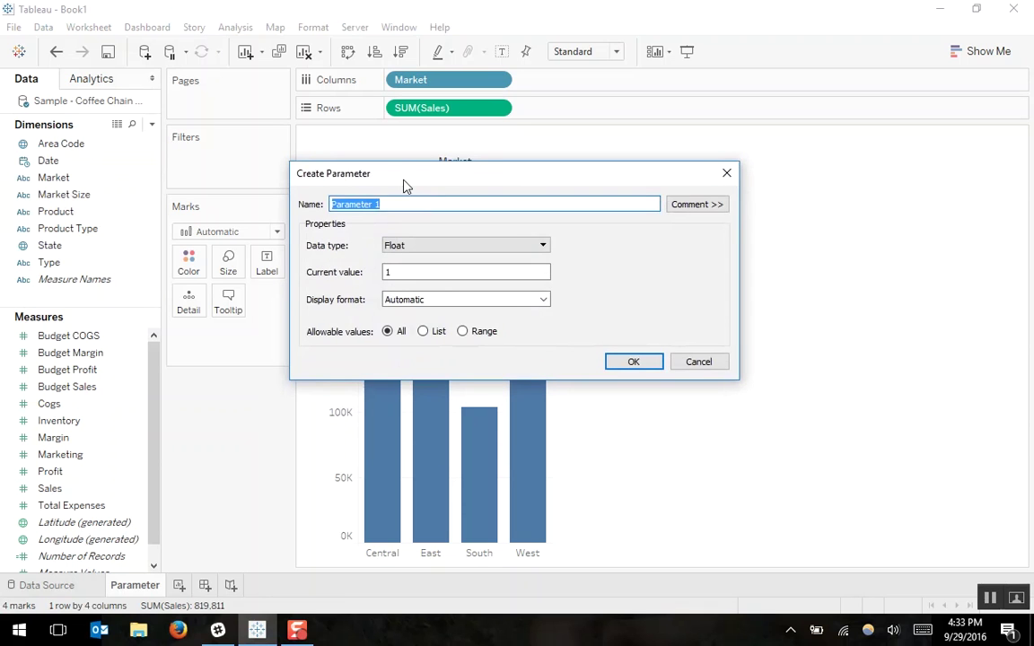
text(Choose Sum of Profit or Sum o f)
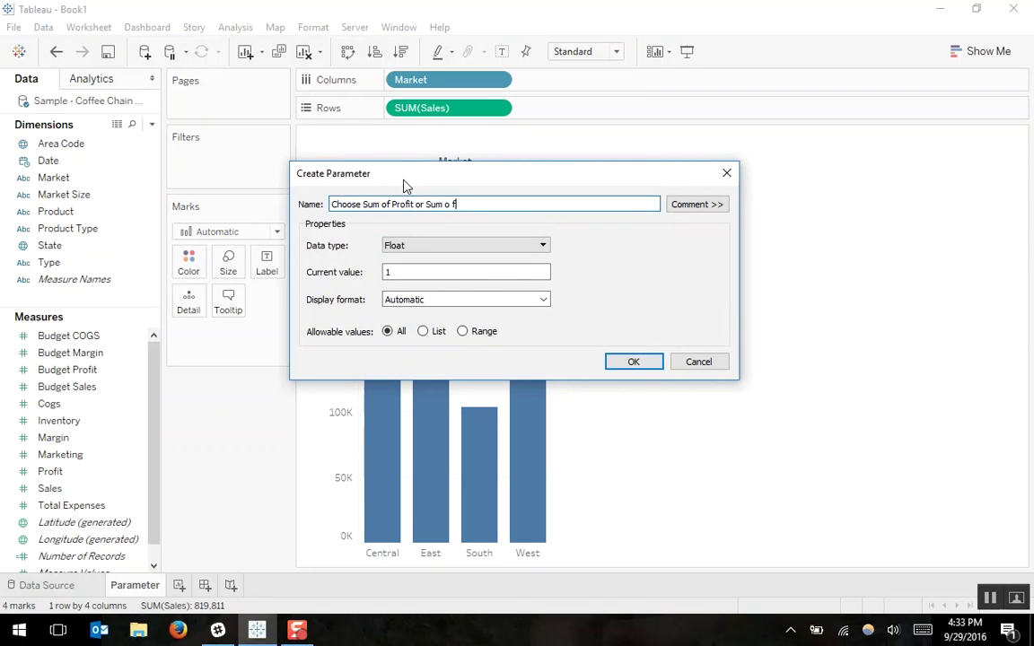
text(Sales)
click(423, 331)
drag(516, 185, 533, 123)
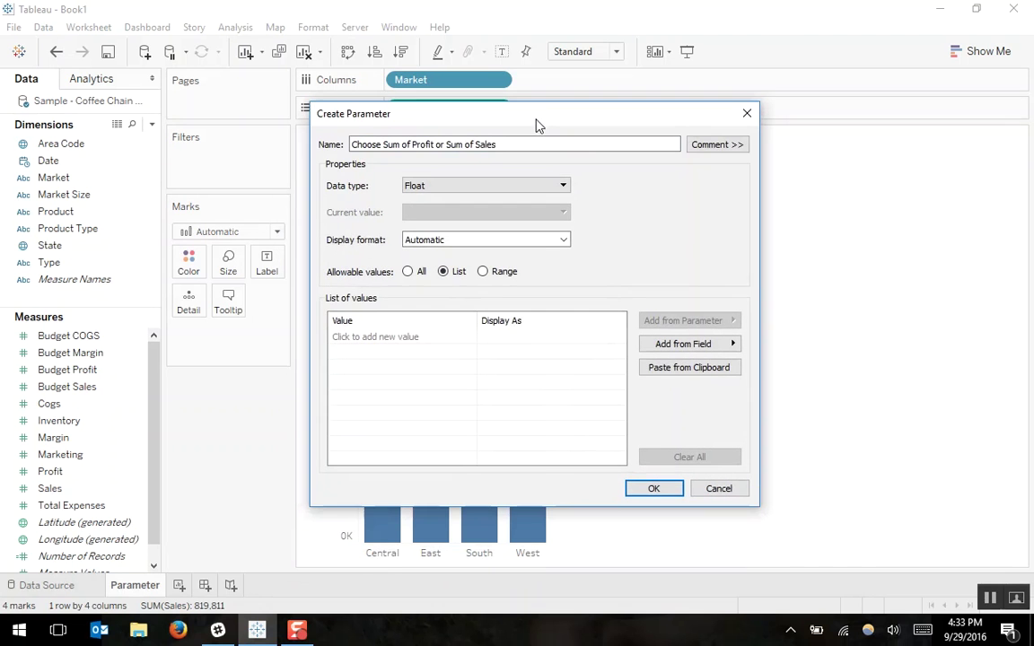
Add the values 1 and 2 to the parameter's list.
click(375, 333)
text(1)
key(Return)
text(2)
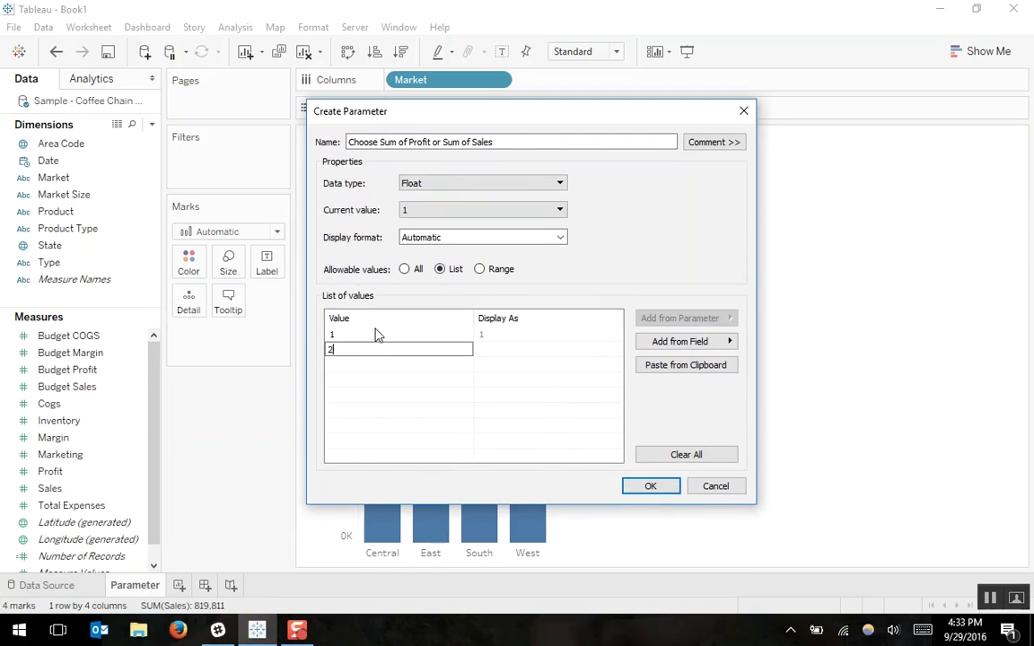
key(Return)
Label value 1 as 'Sum of Profit' and value 2 as 'Sum of Sales'.
click(512, 336)
click(513, 336)
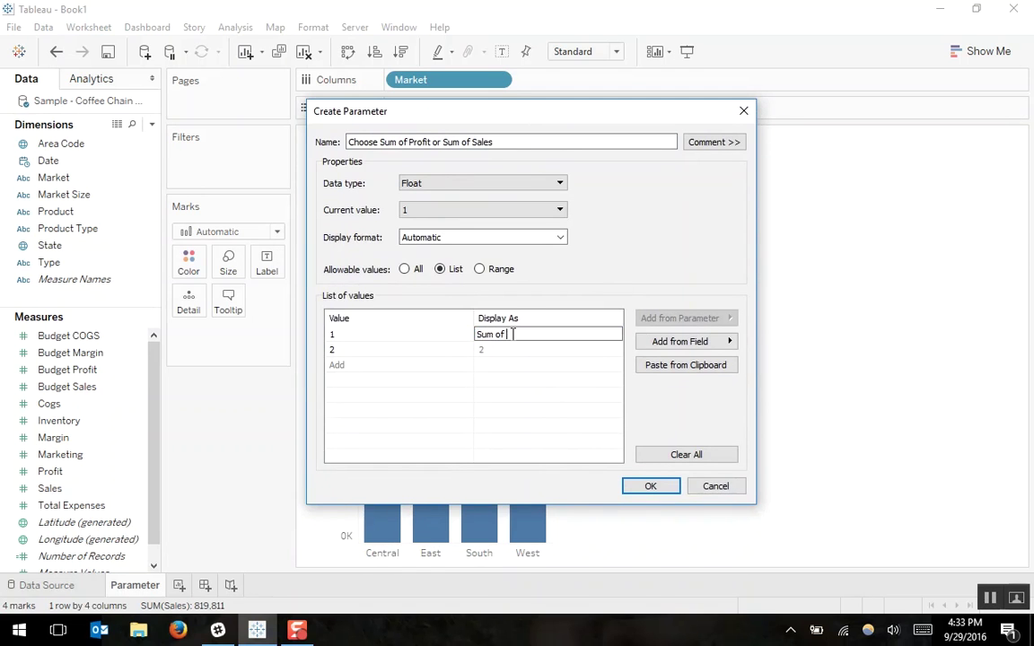
text(Sum of Profit)
key(Return)
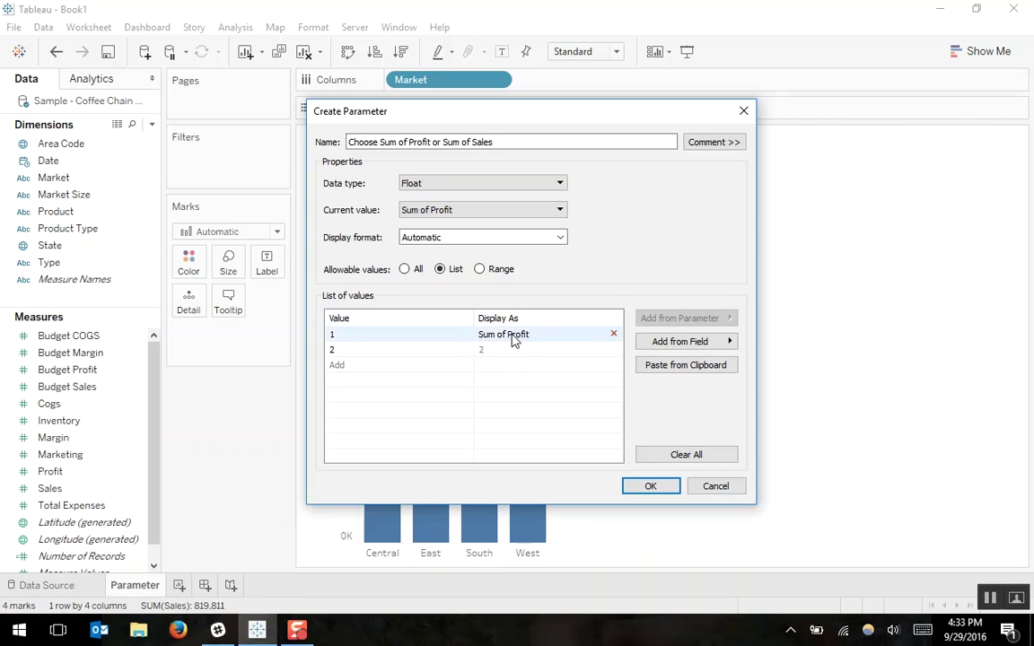
click(513, 351)
click(512, 349)
text(S)
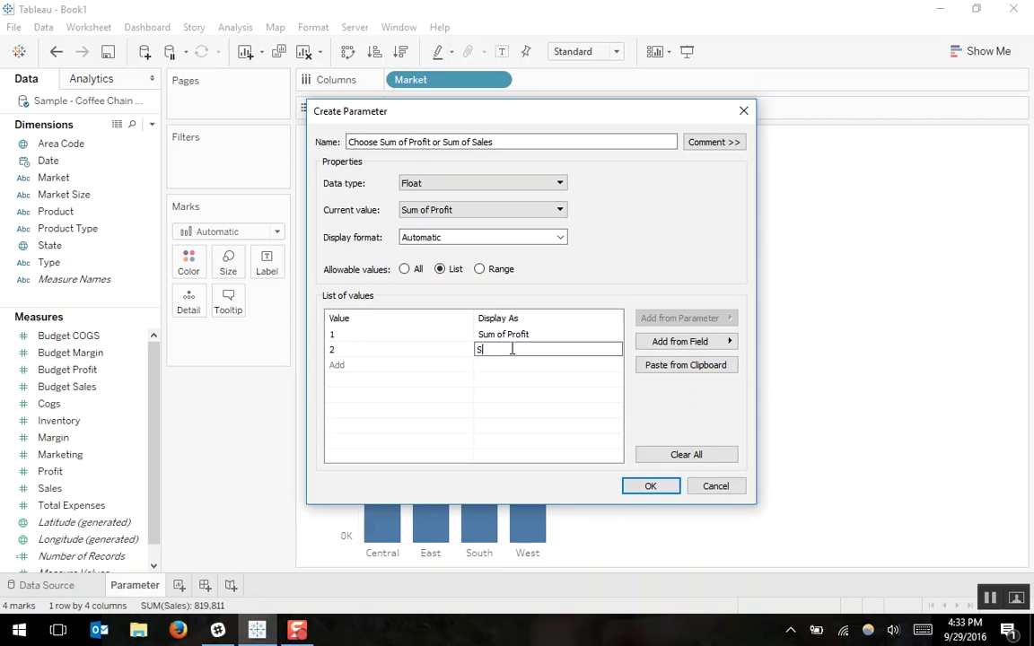
text(um of Sales)
Save the new parameter and enlarge the Parameters section of the data pane.
click(652, 489)
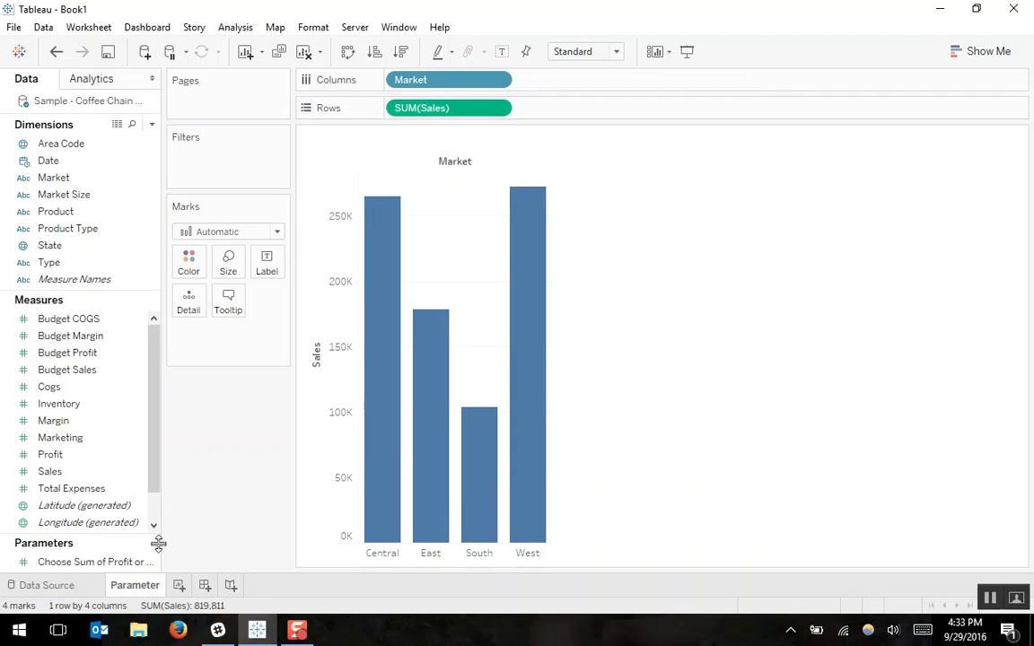
drag(158, 543, 148, 501)
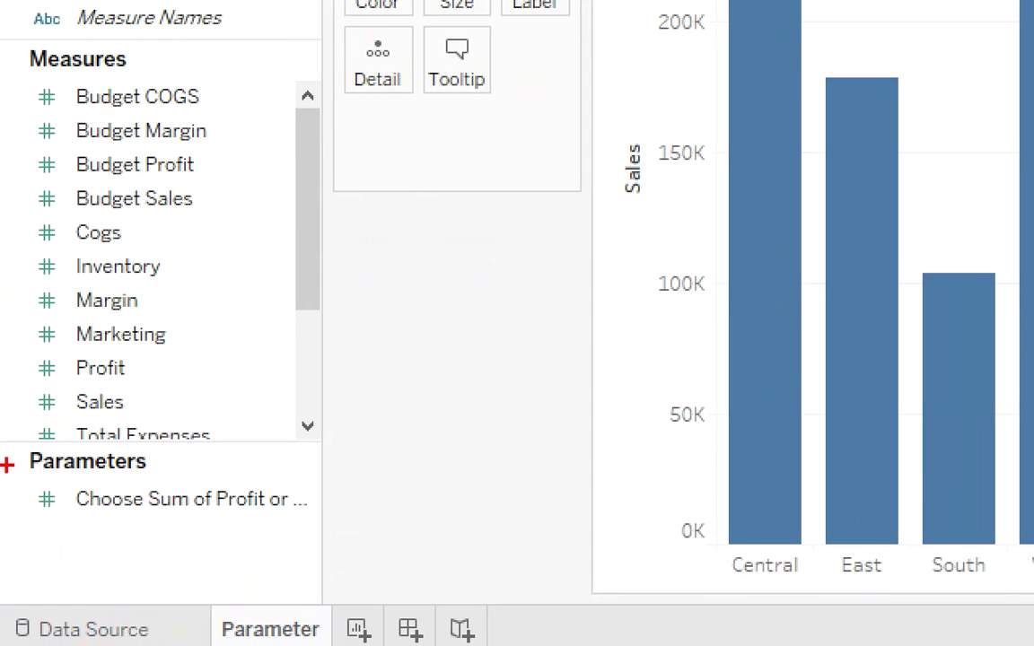
mouse_move(13, 442)
mouse_down()
mouse_move(333, 510)
mouse_move(334, 523)
mouse_up()
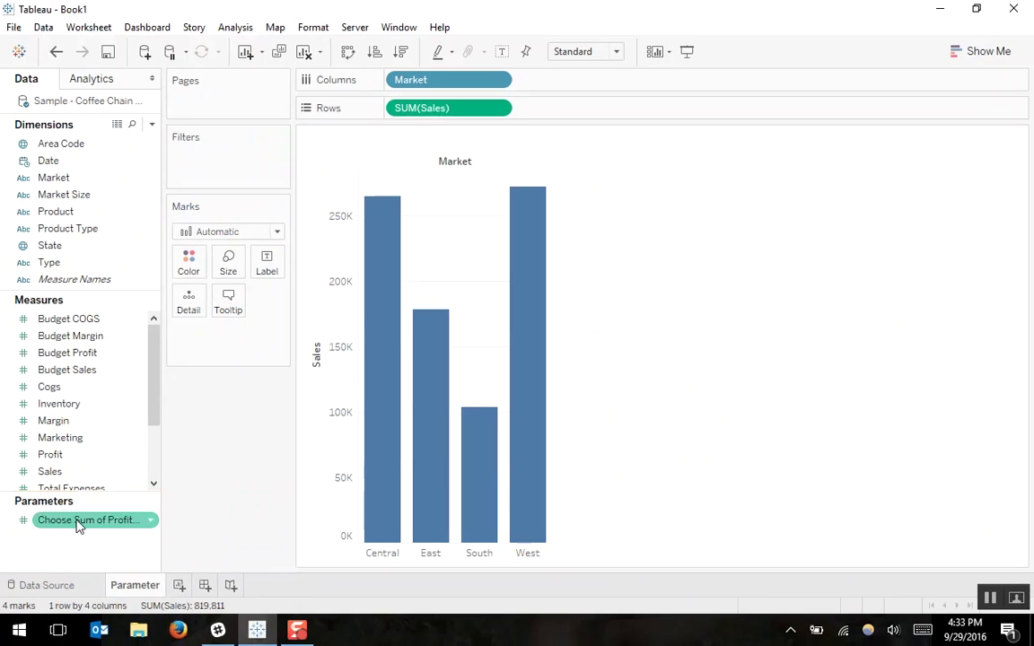
Show the parameter control beside the chart as Sum of Profit / Sum of Sales radio buttons.
right_click(157, 513)
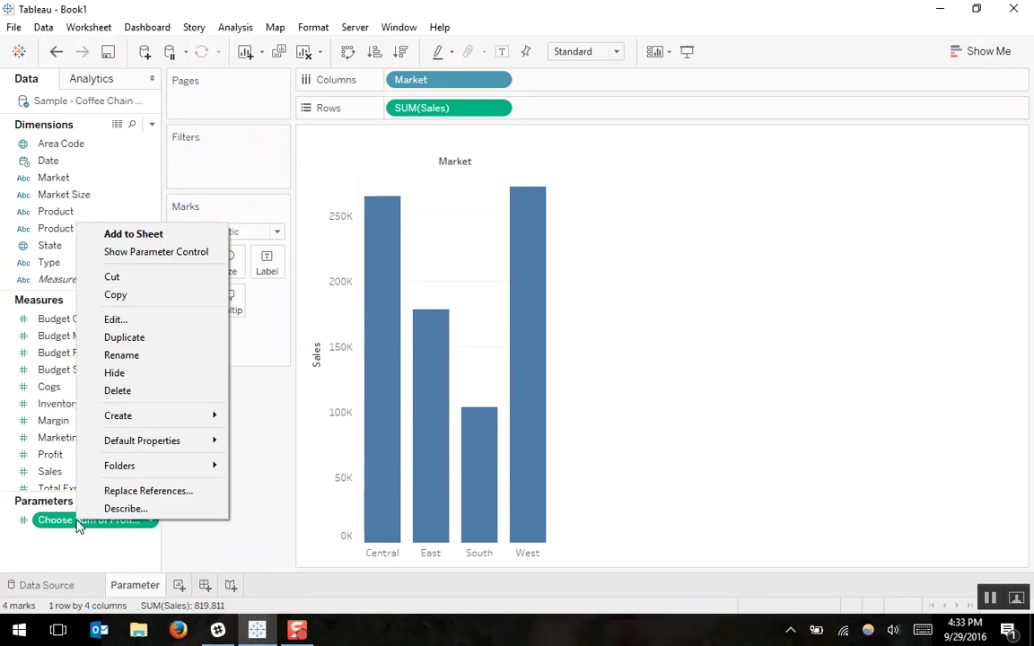
click(171, 262)
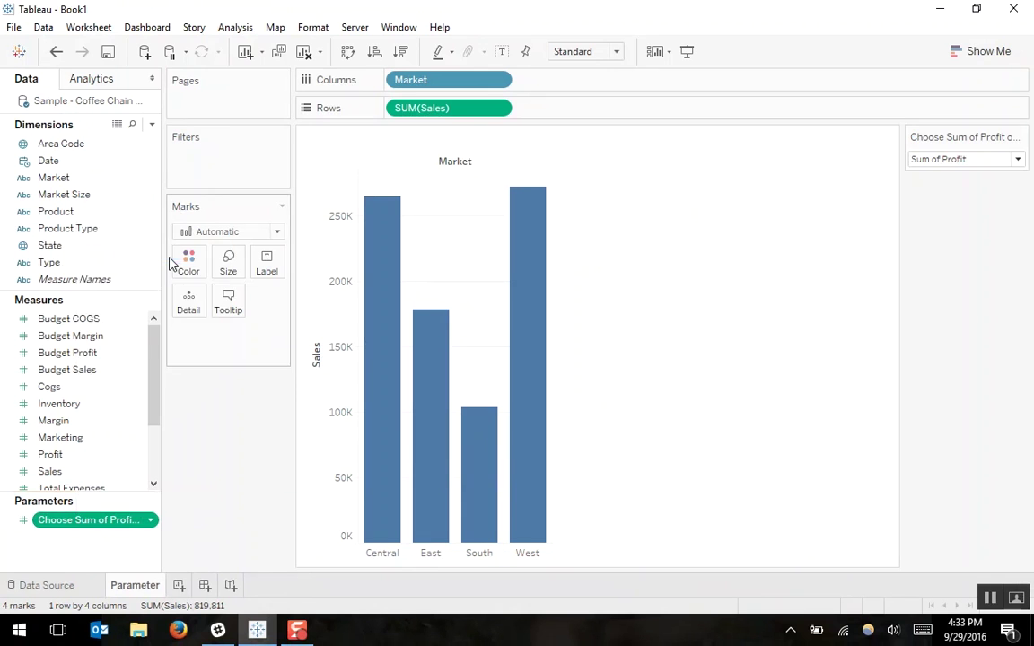
click(1020, 137)
click(942, 235)
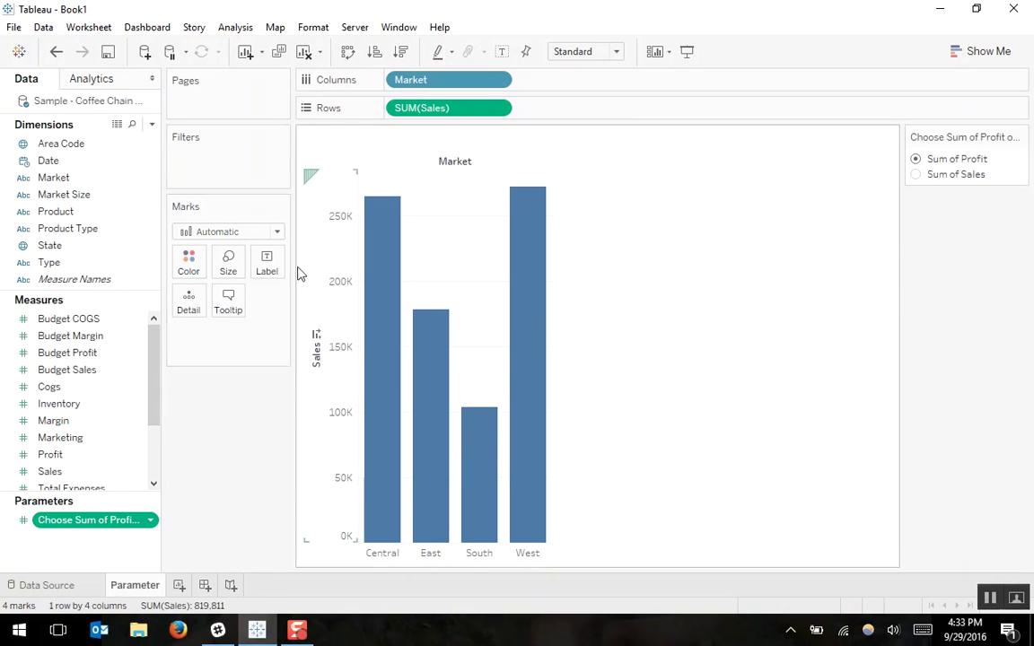
click(153, 125)
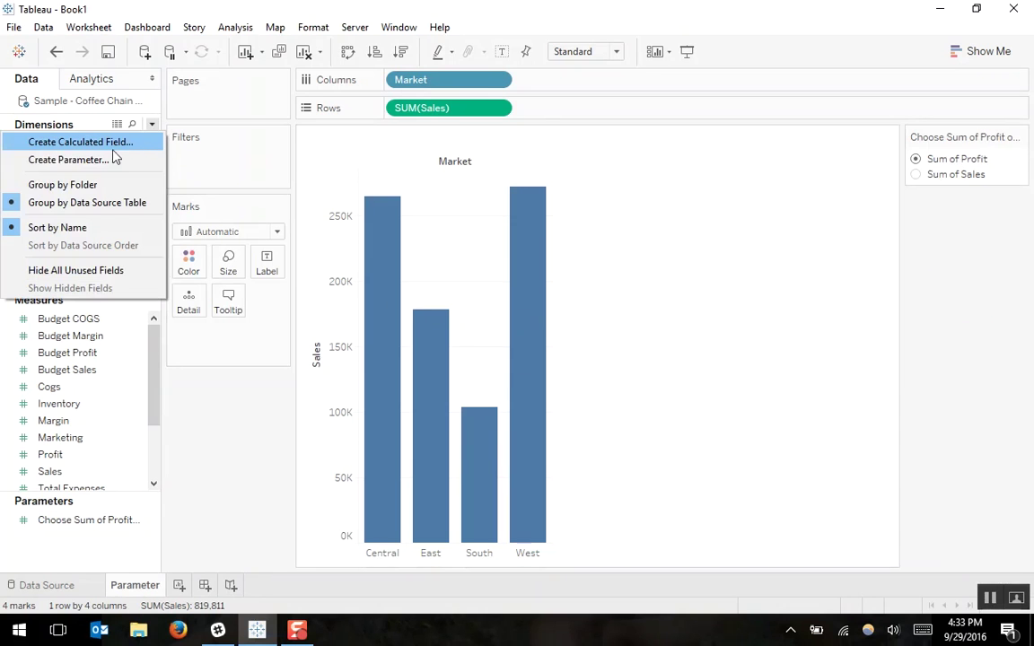
Create a calculated field named 'p. Choose Profit or Sales'.
click(117, 145)
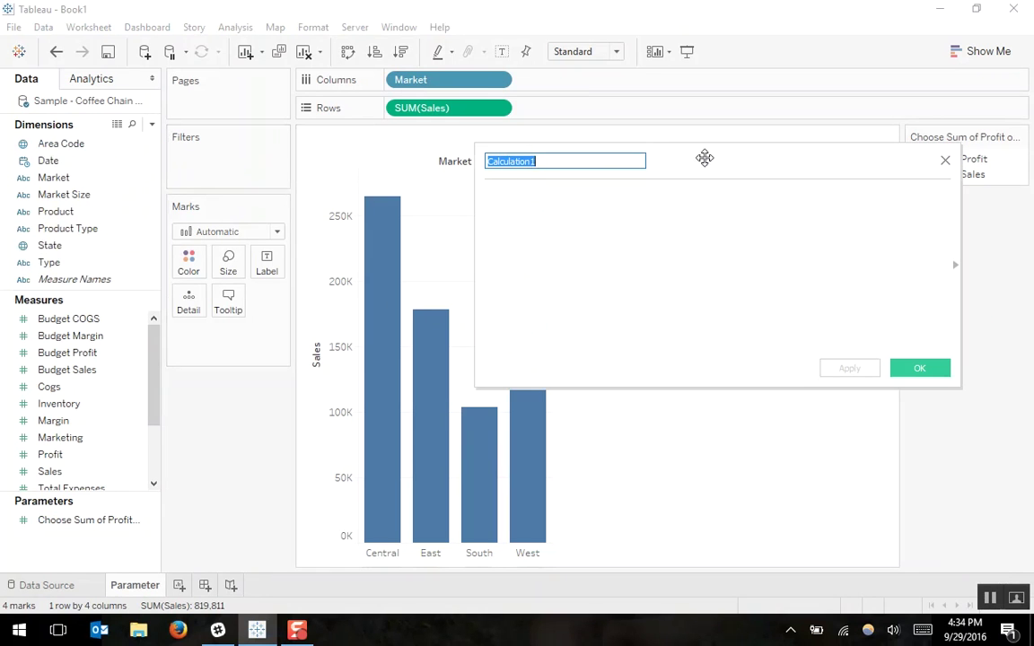
drag(704, 157, 506, 176)
text(p)
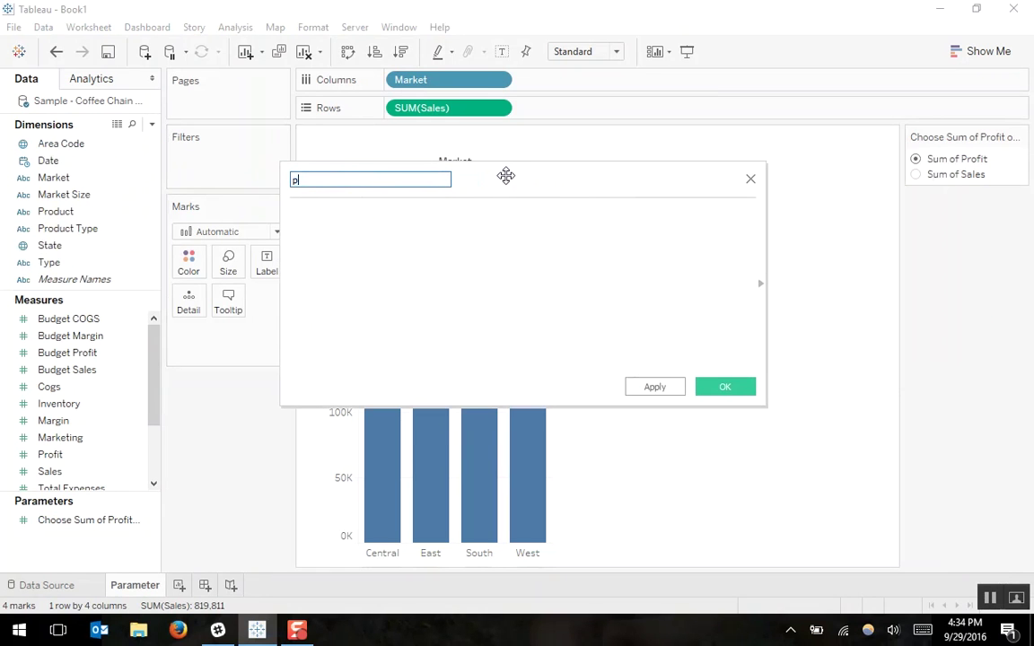
text(. Choose SProfit or Sales)
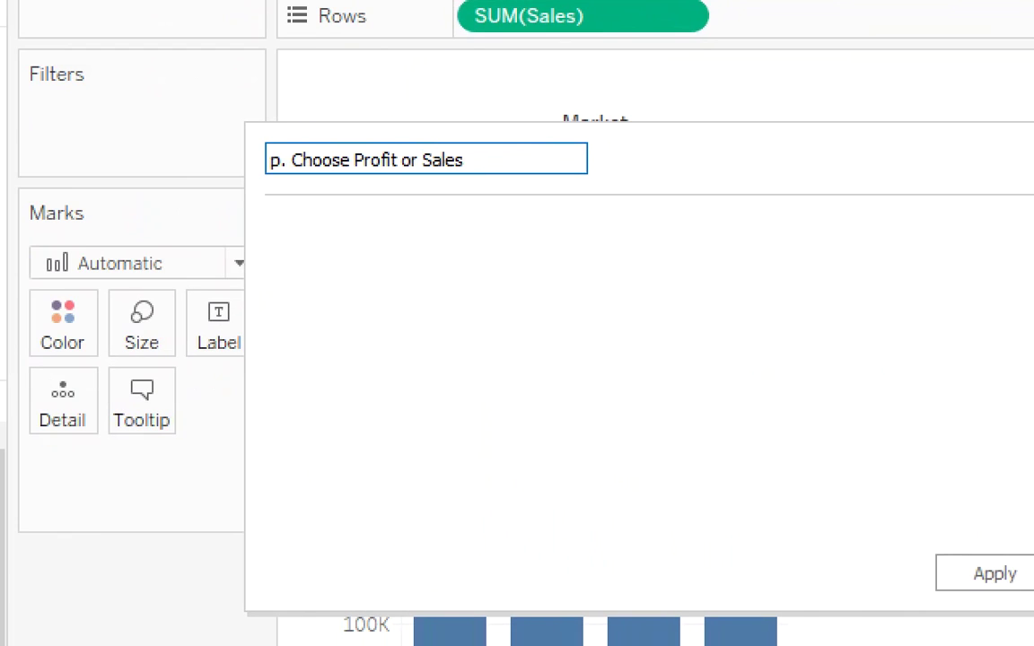
drag(246, 121, 291, 183)
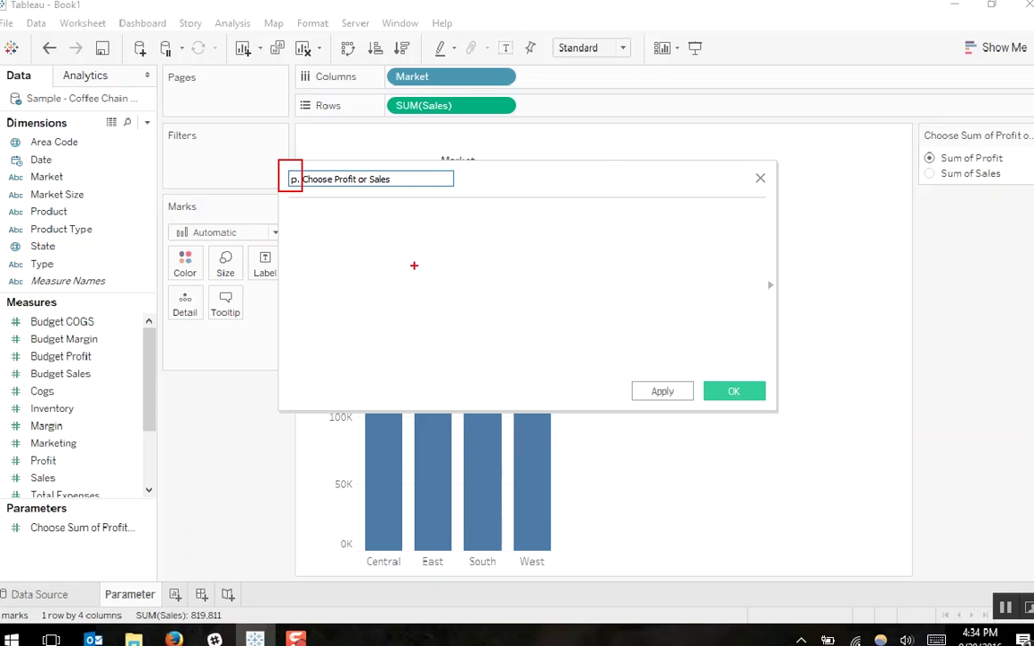
Start the formula: CASE on the parameter, WHEN 1 THEN SUM([Profit]).
click(345, 213)
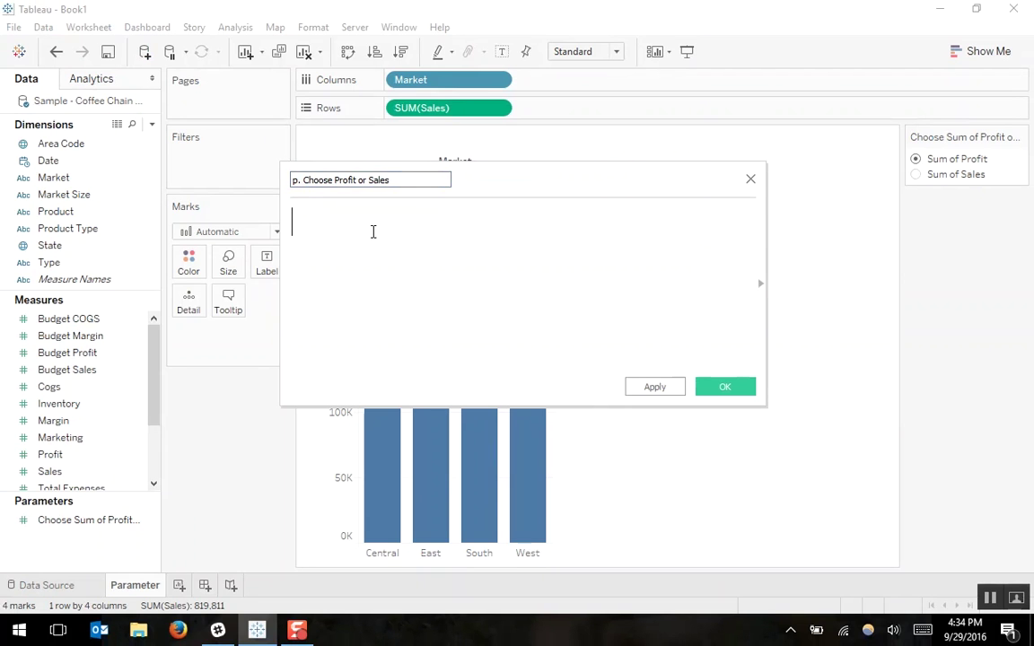
text(CASE )
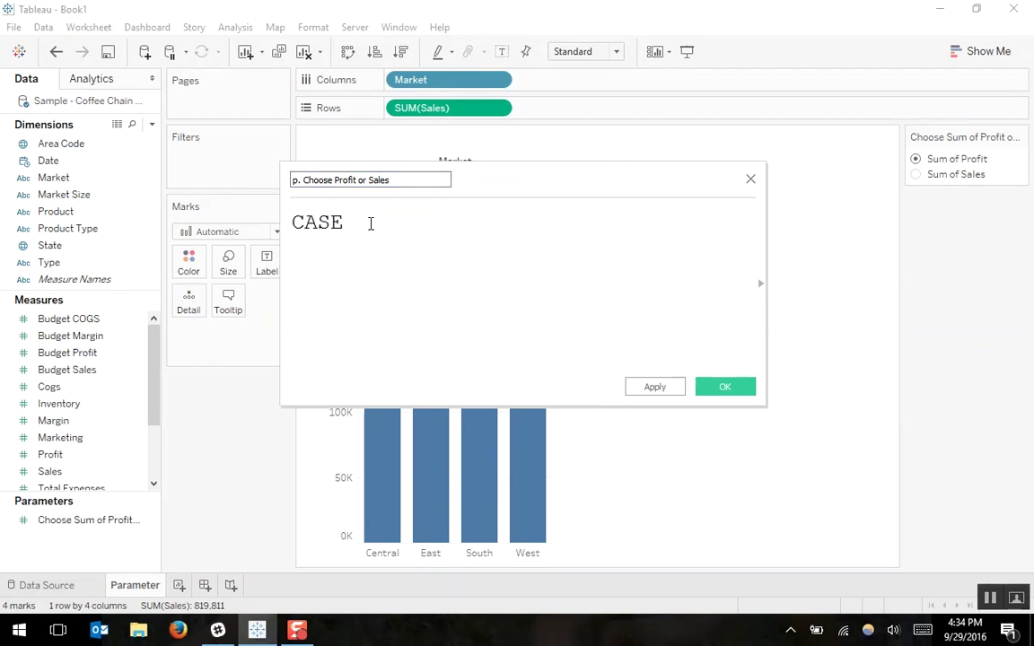
text(choo)
key(Return)
key(Return)
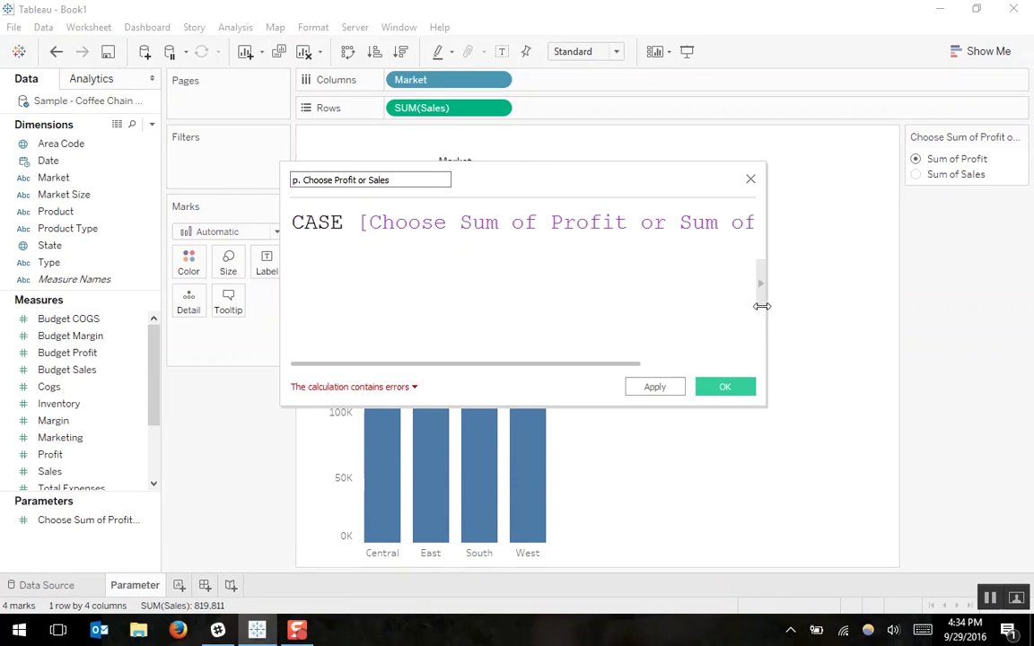
drag(762, 315, 880, 315)
text(when)
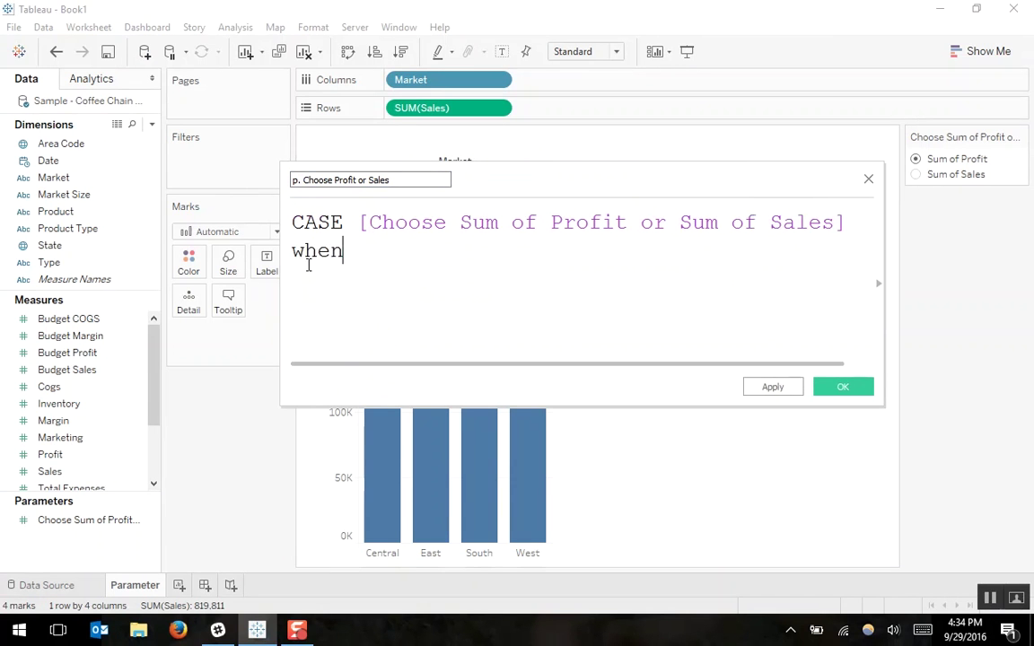
text( 1 then sum)
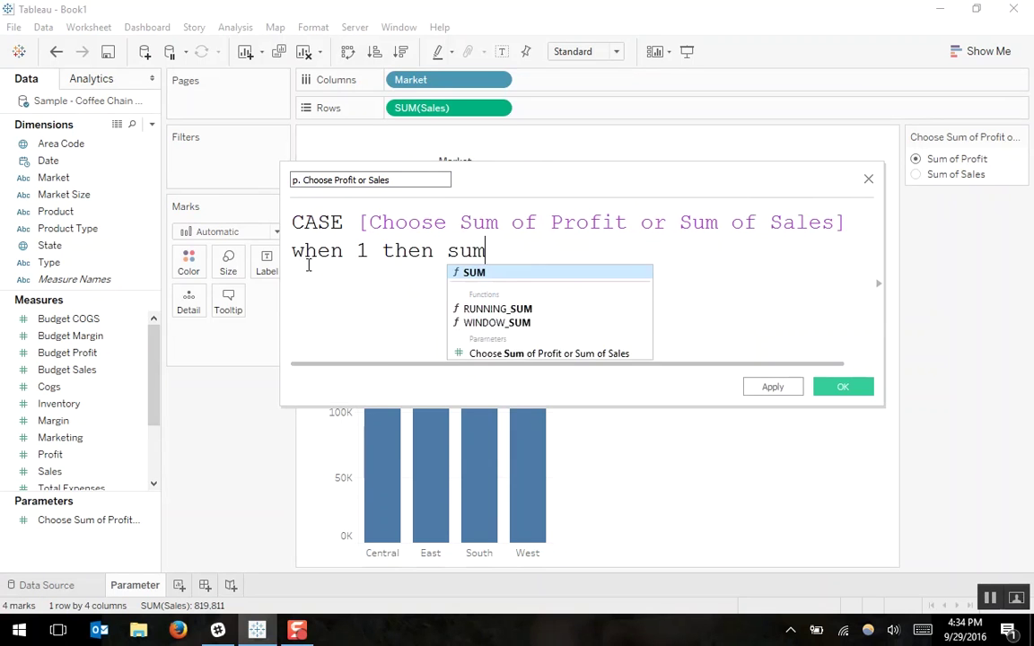
key(Return)
text(profit)
key(Return)
Finish the formula with WHEN 2 THEN SUM([Sales]) and END.
key(Right)
key(Return)
text(w)
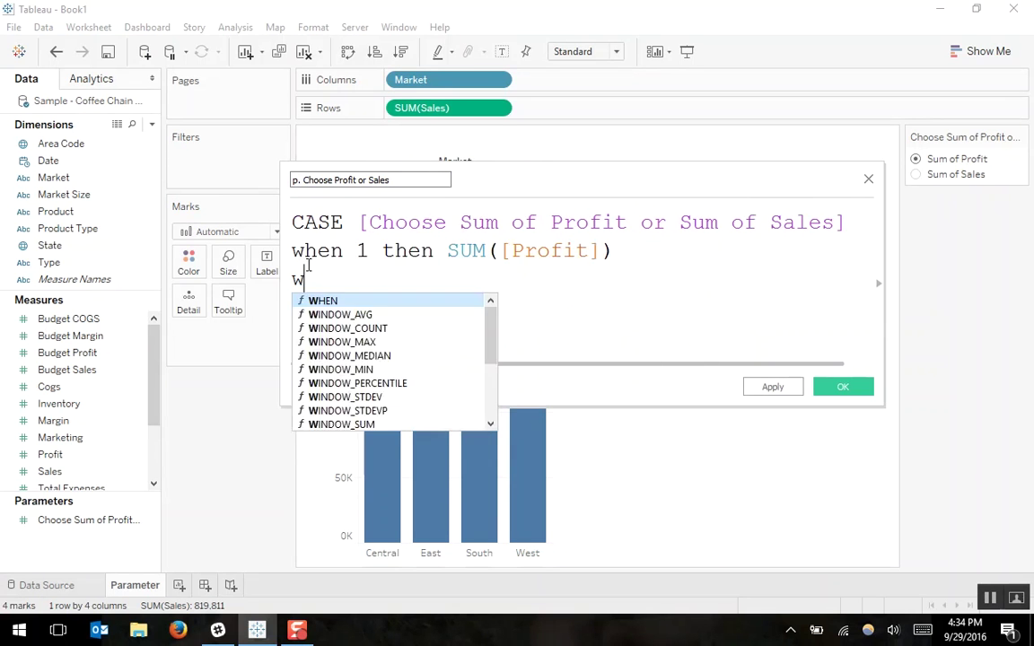
text(hen 2 then sum)
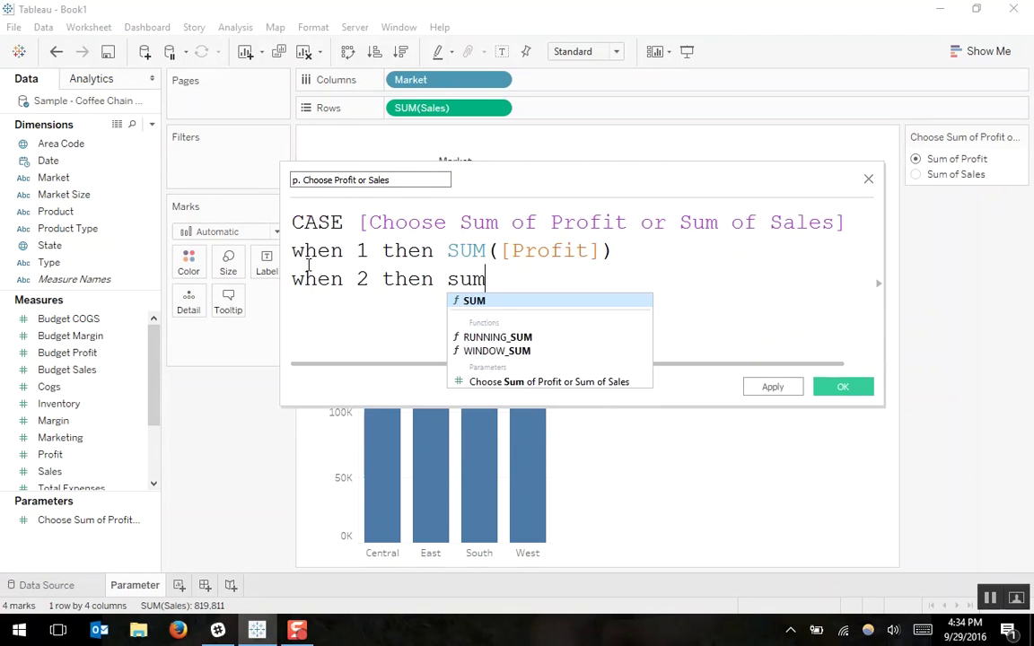
key(Return)
text(s)
key(Return)
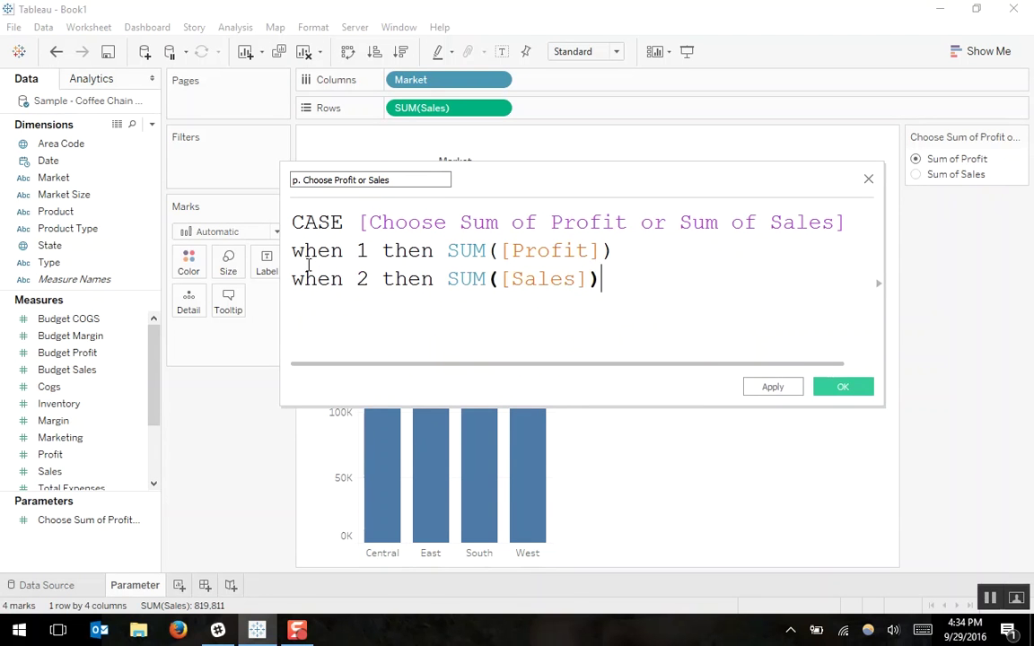
key(Right)
key(Return)
text(End)
key(Return)
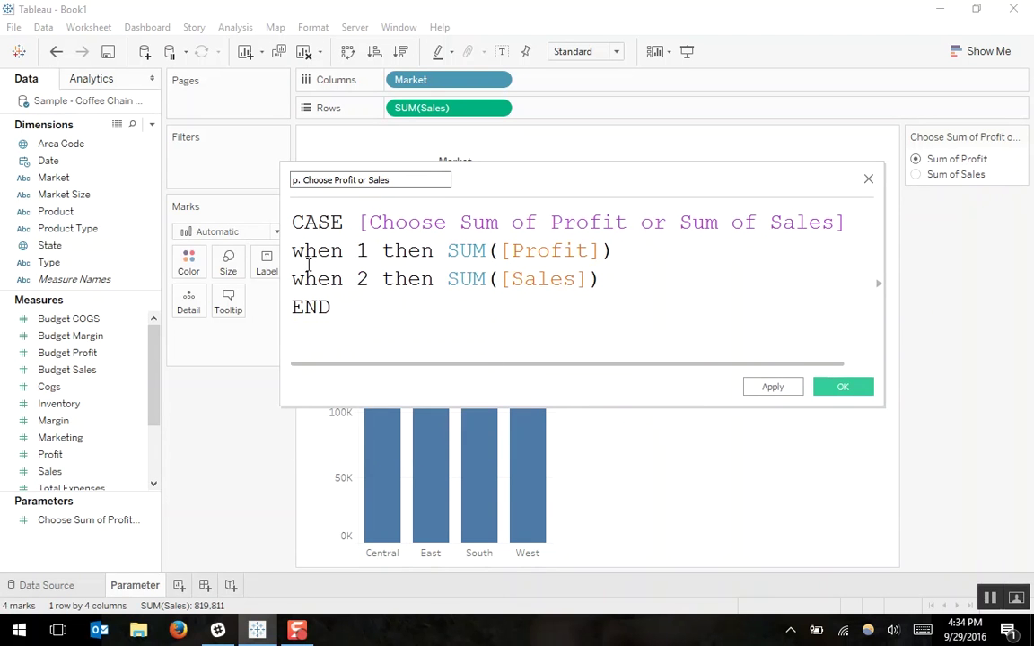
Plot p. Choose Profit or Sales on Rows and toggle the parameter, ending on Sum of Sales.
click(844, 387)
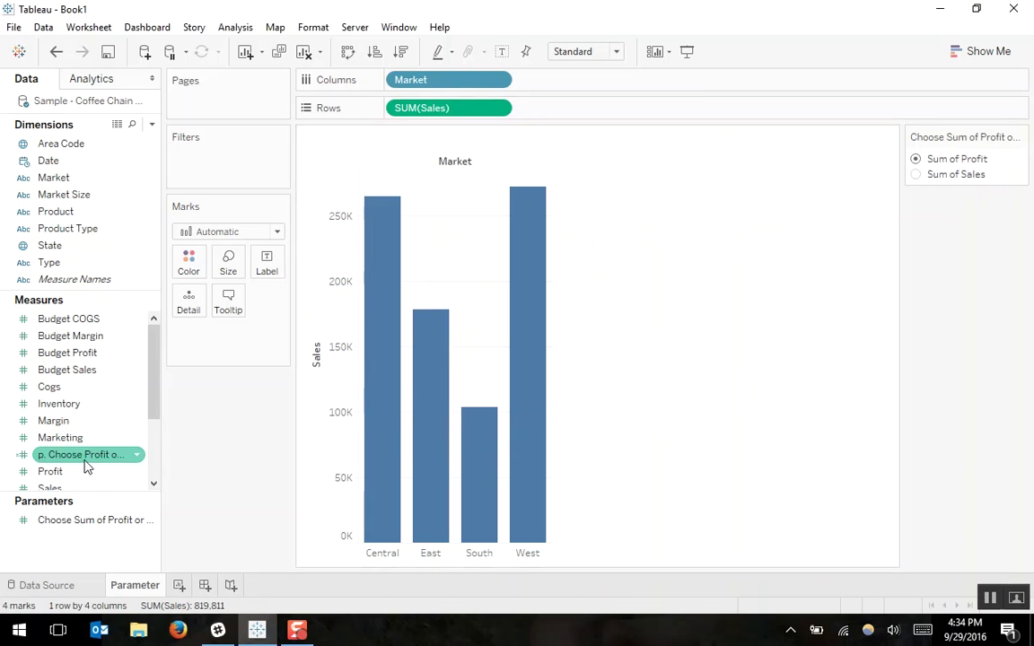
drag(87, 465, 461, 121)
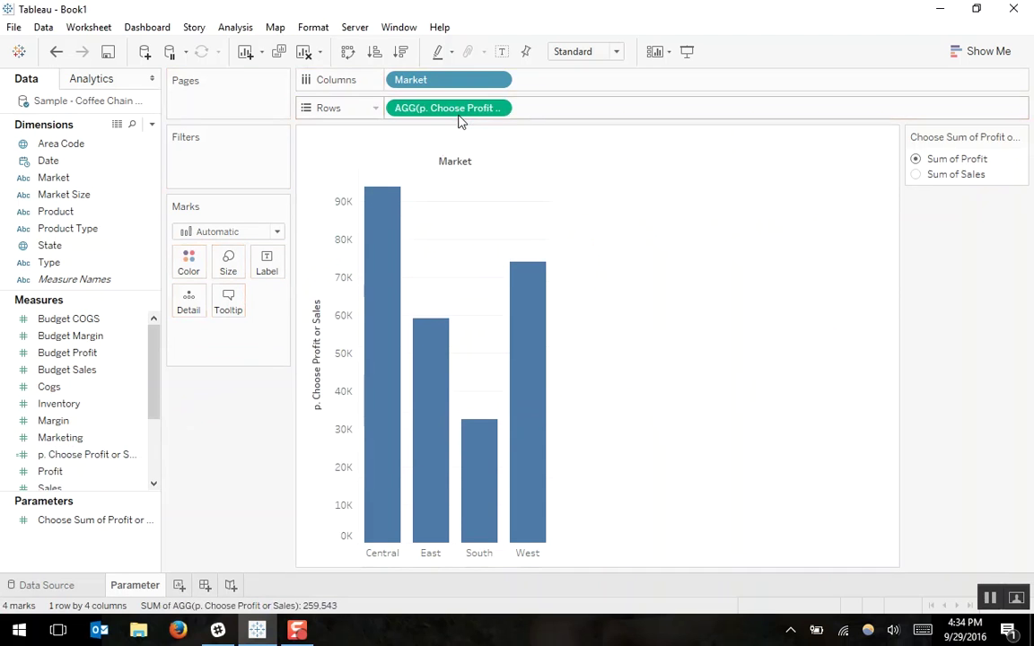
click(916, 174)
click(917, 158)
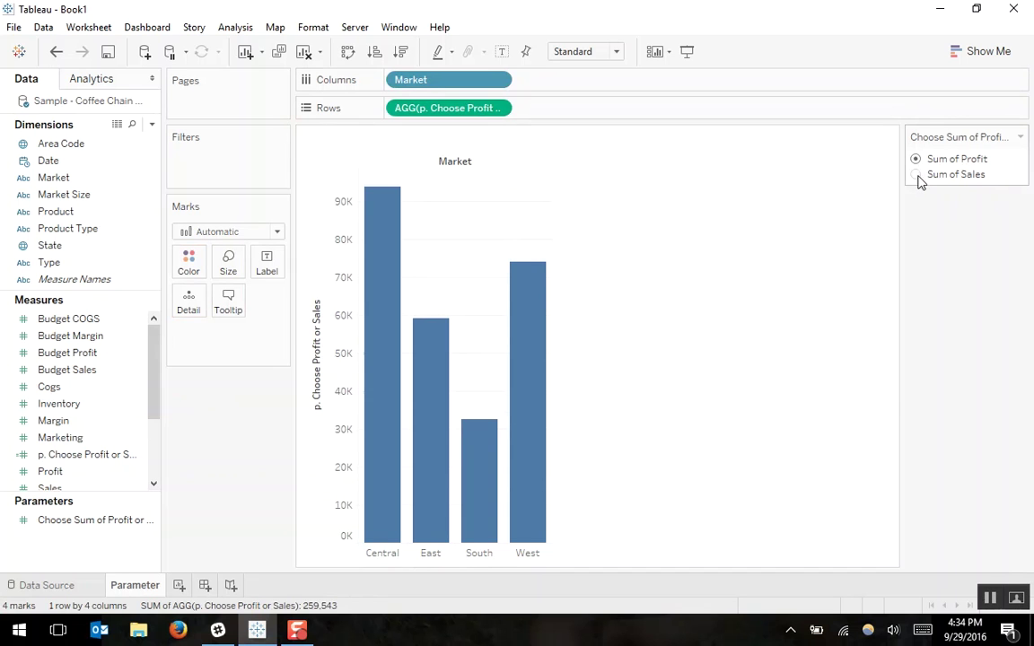
click(917, 175)
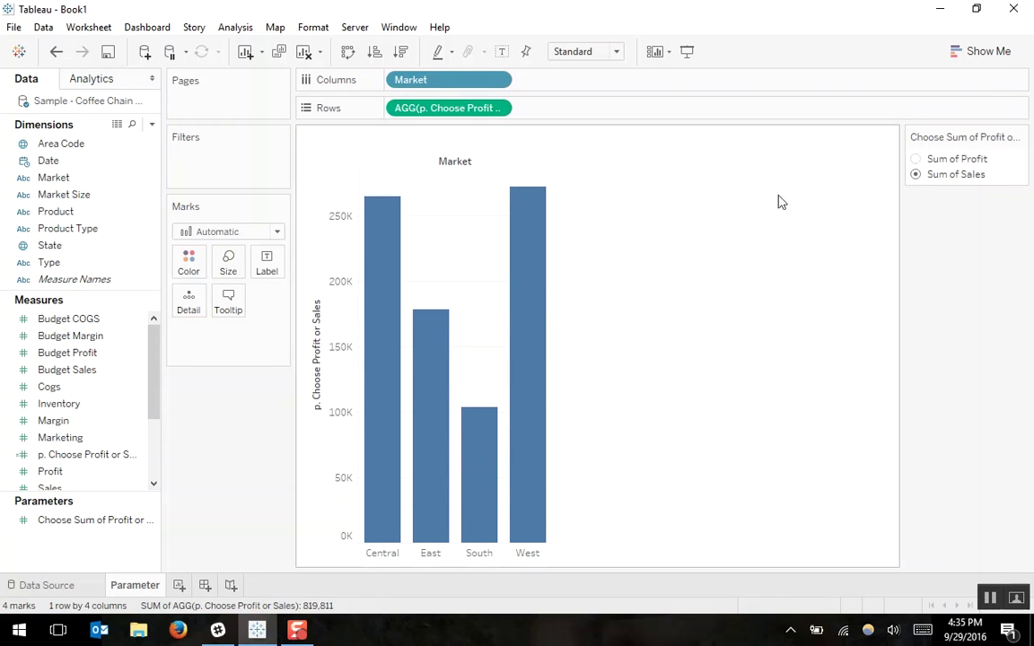
mouse_move(358, 444)
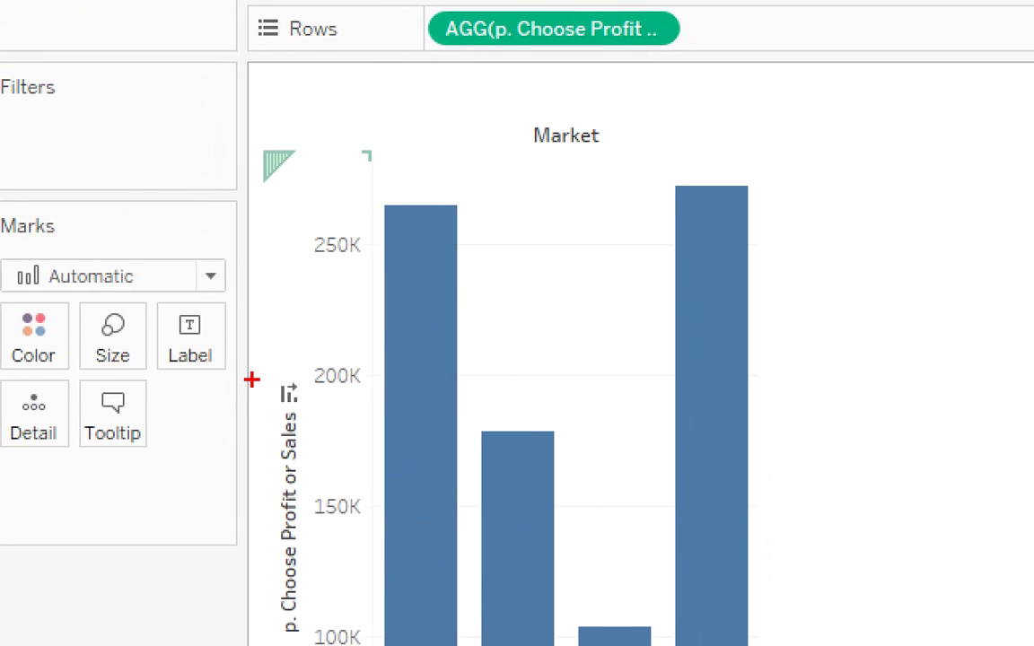
drag(257, 380, 326, 642)
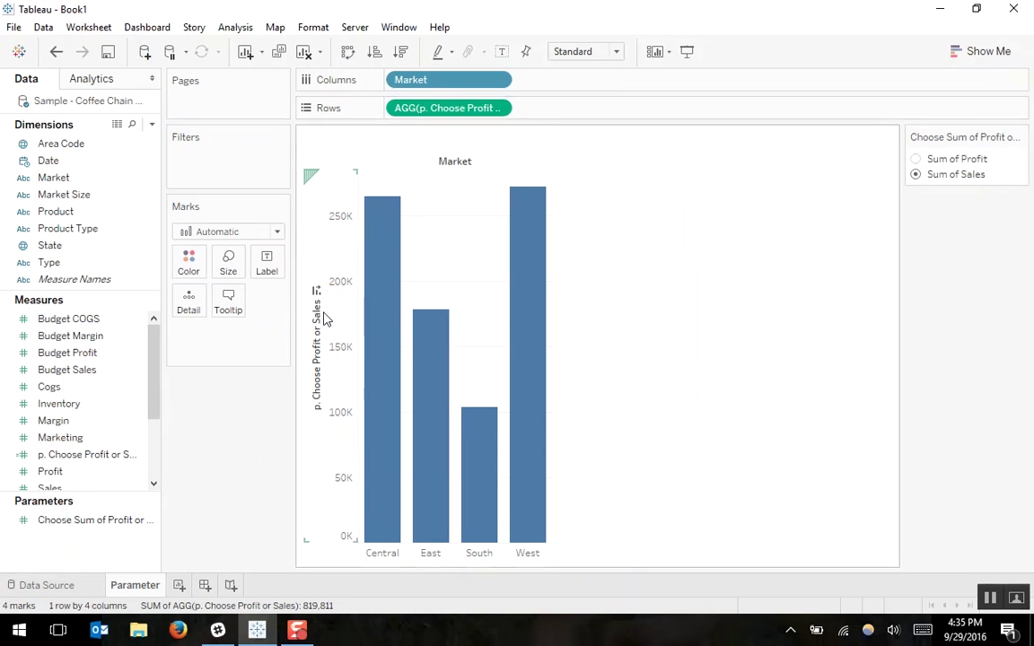
Clear the vertical axis title so the axis shows no title.
right_click(295, 453)
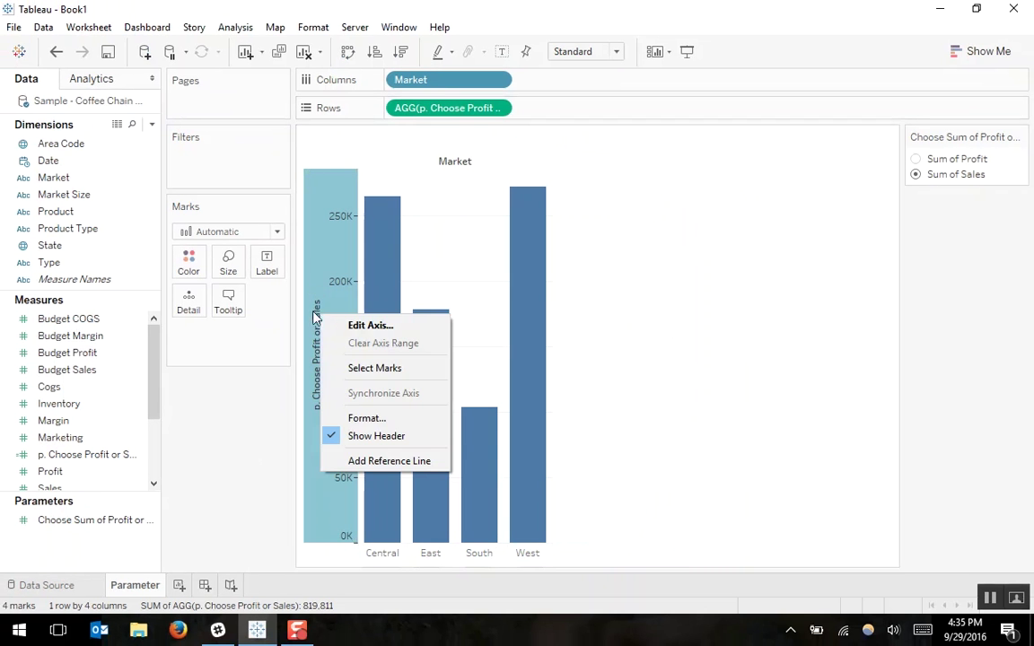
click(359, 325)
drag(617, 366, 425, 350)
key(BackSpace)
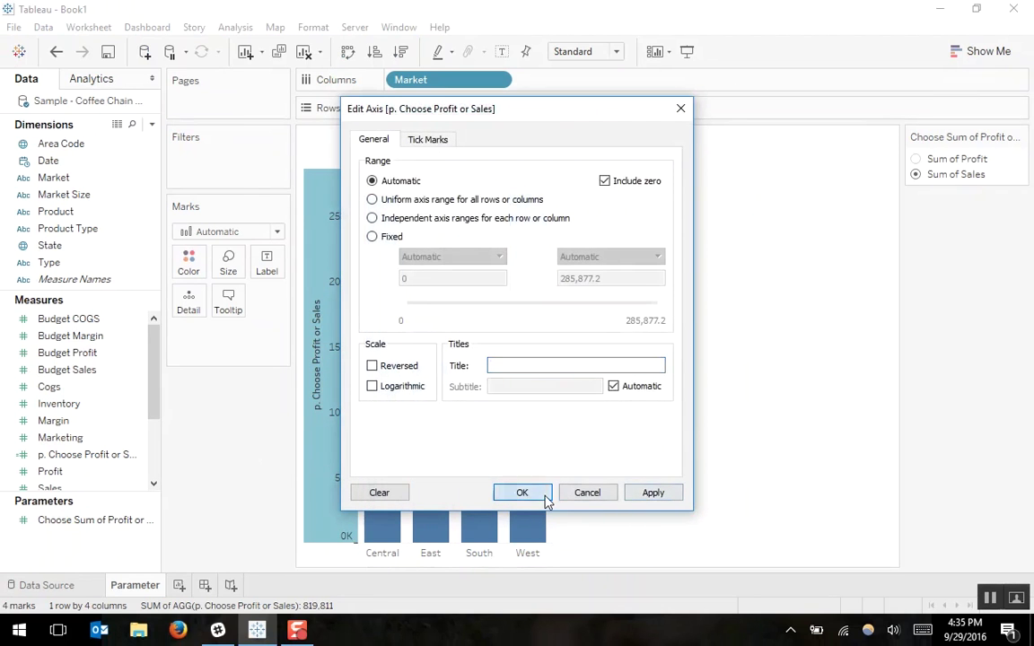
click(522, 492)
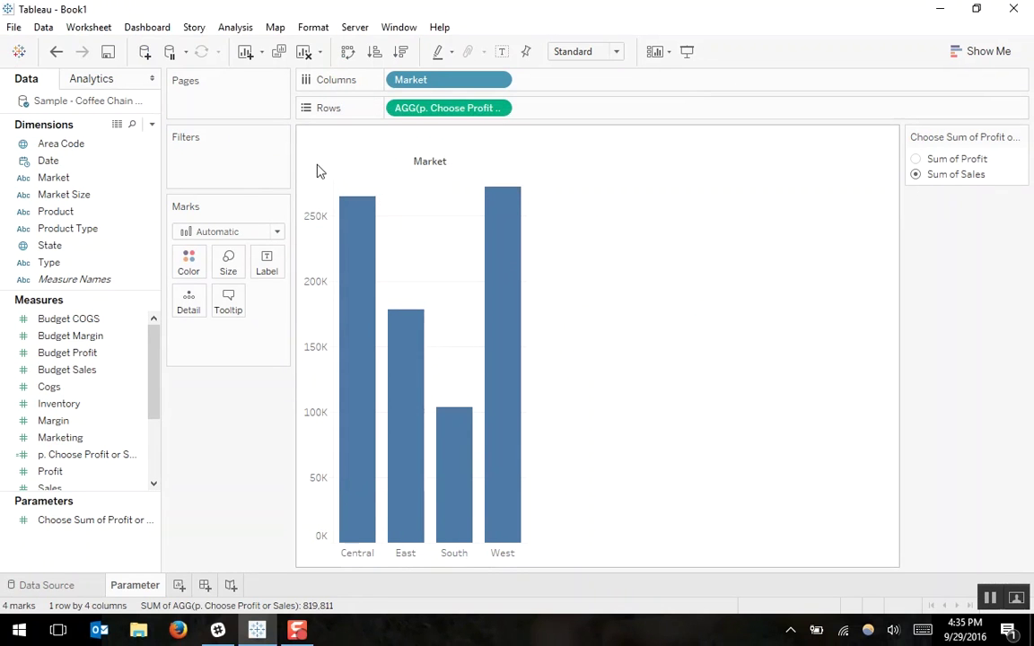
Set the sheet title to the Choose Sum of Profit or Sum of Sales parameter value.
double_click(388, 149)
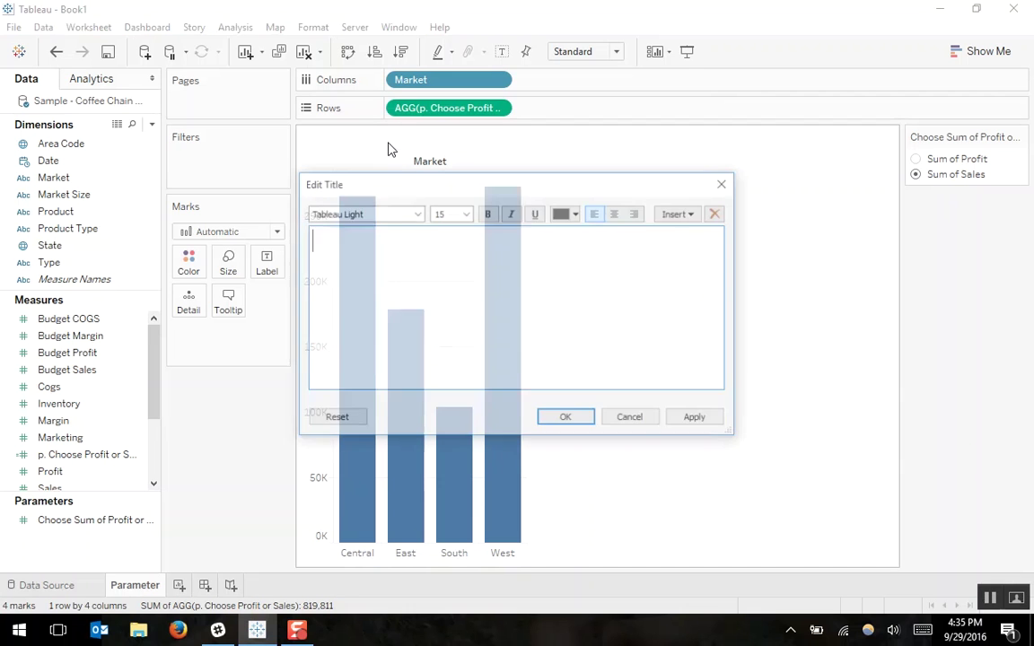
drag(512, 190, 543, 155)
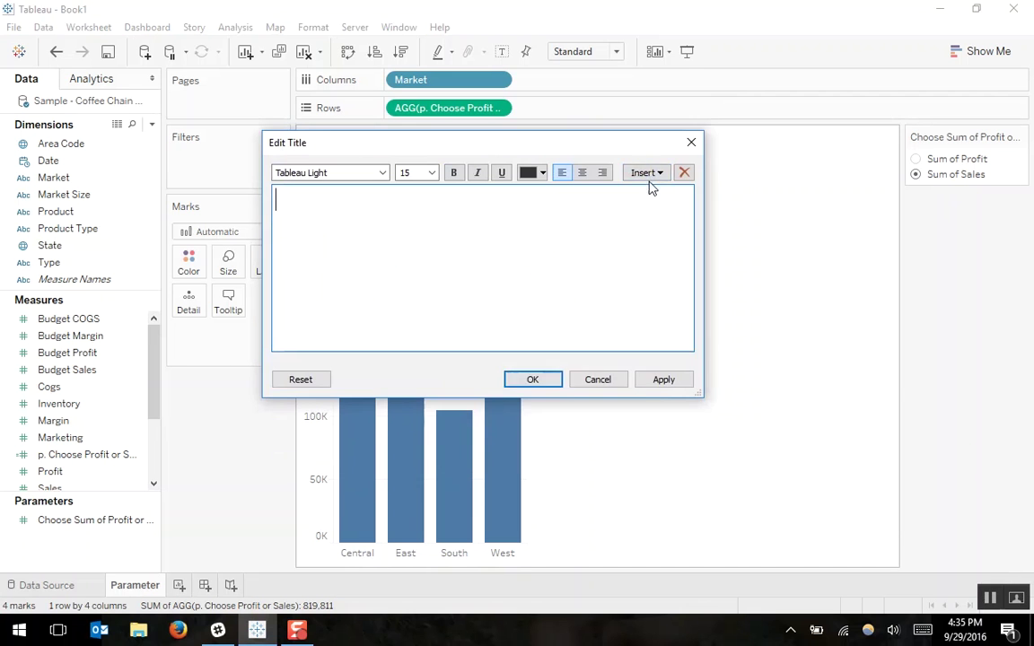
click(646, 172)
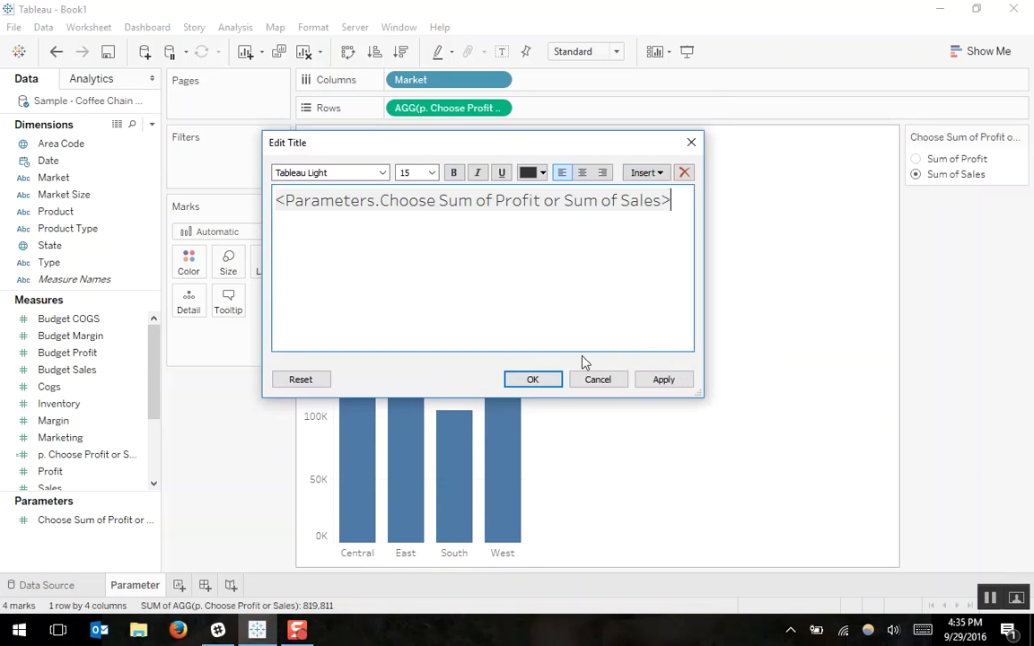
click(661, 379)
click(535, 381)
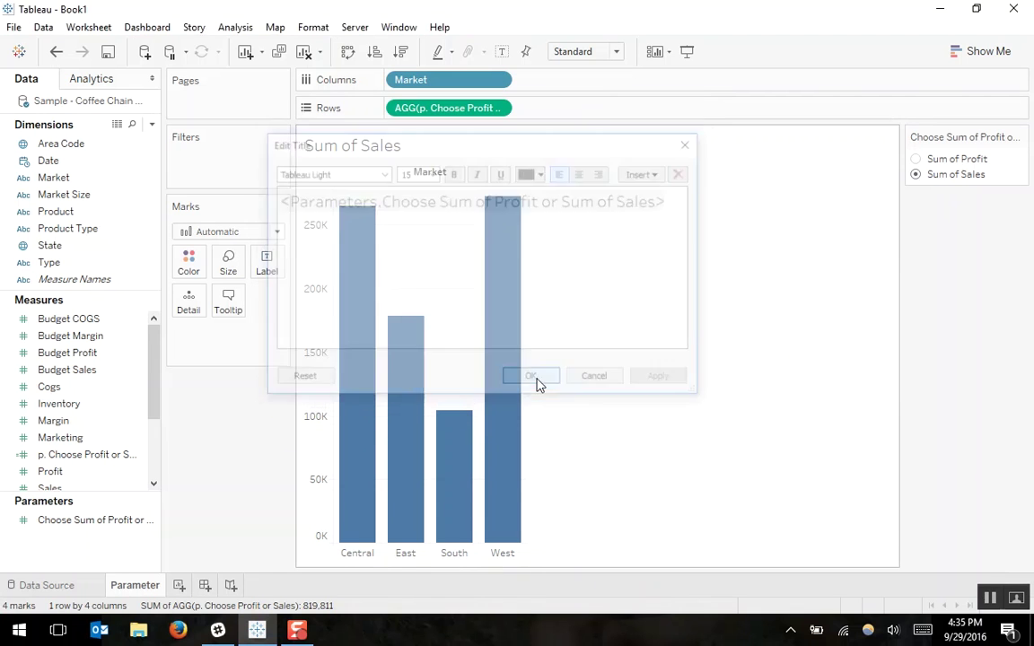
click(918, 159)
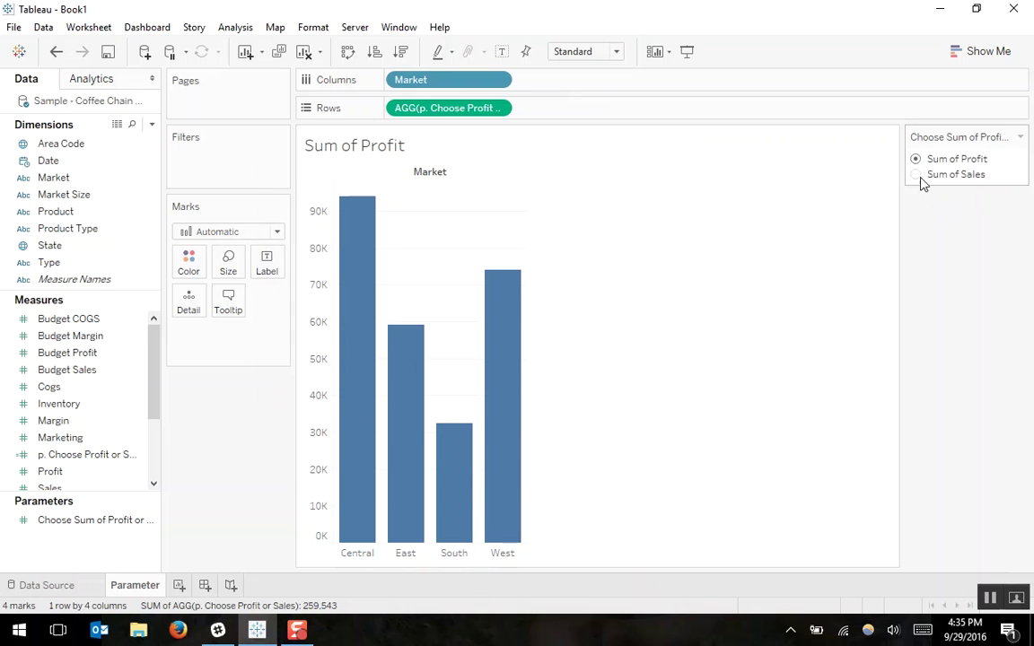
click(916, 175)
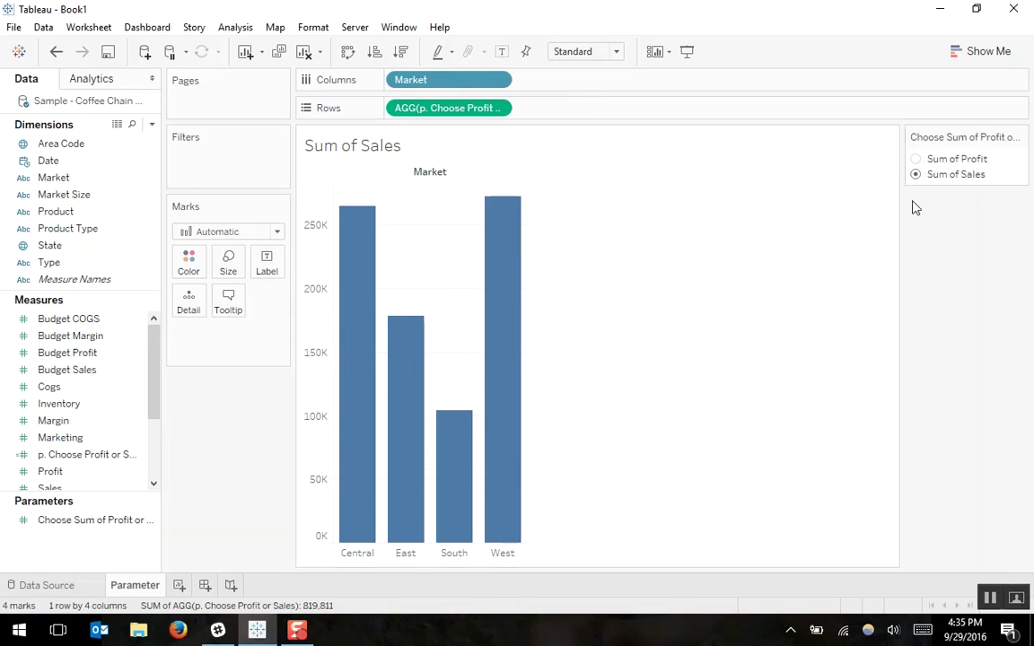